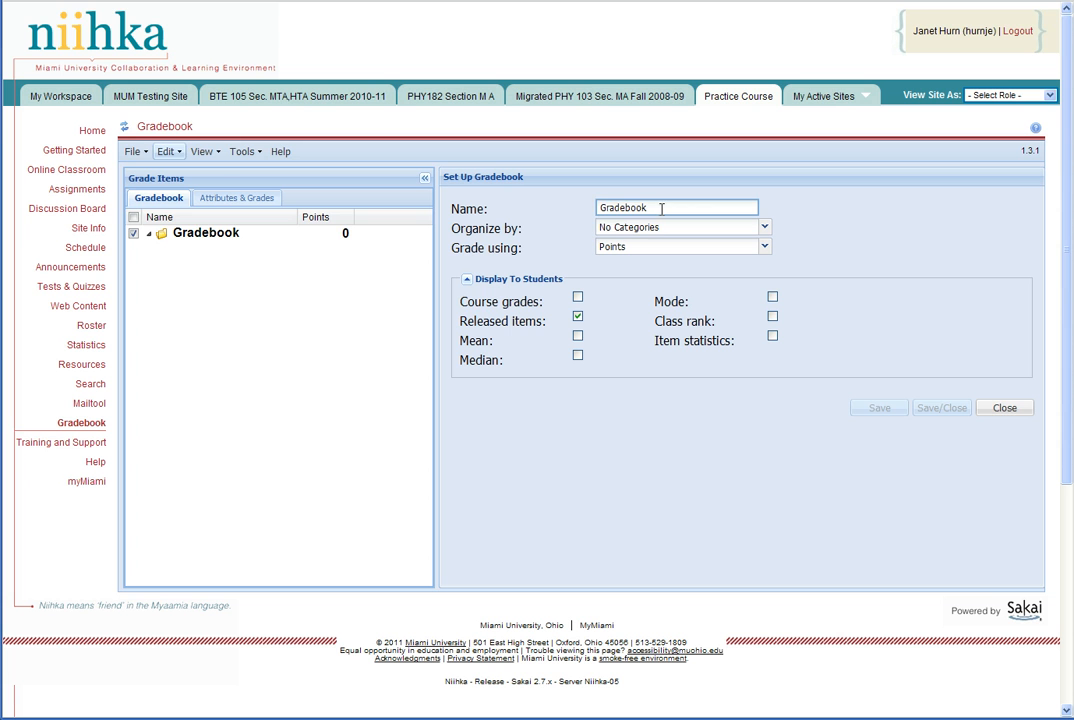
Name the gradebook "Practice Course Gradebook" and organize it by Categories
{"action": "left_click_drag", "start_coordinate": [661, 208], "coordinate": [554, 204]}
{"action": "type", "text": "Practice "}
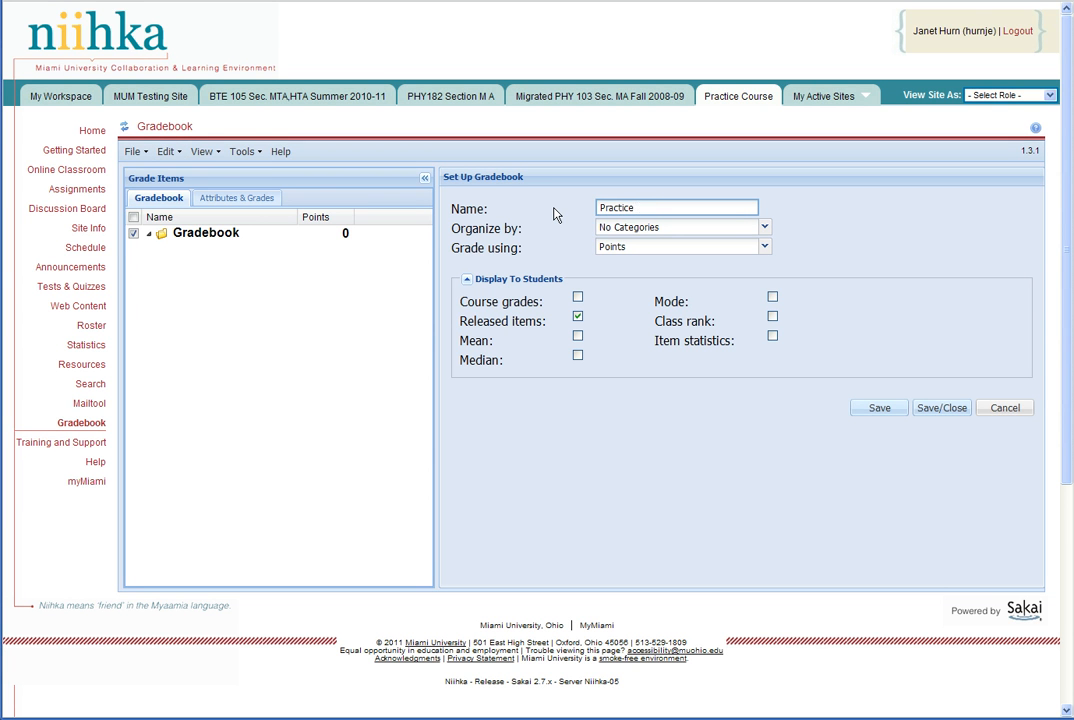
{"action": "type", "text": "Course Gradebook"}
{"action": "left_click", "coordinate": [765, 229]}
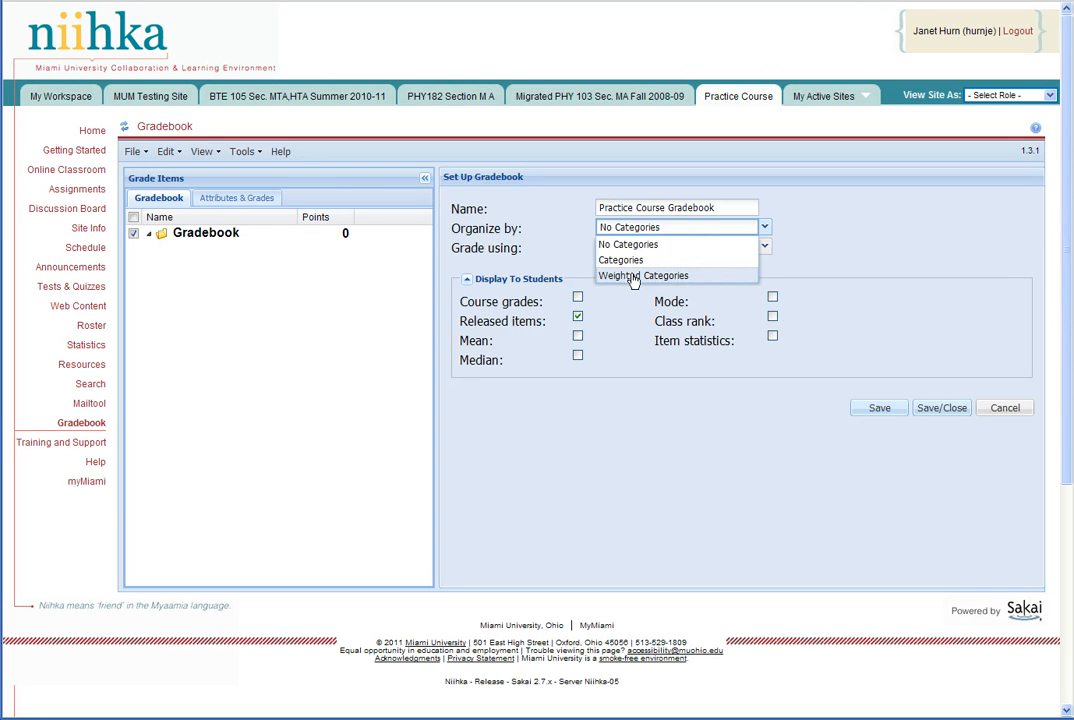
{"action": "left_click", "coordinate": [634, 261]}
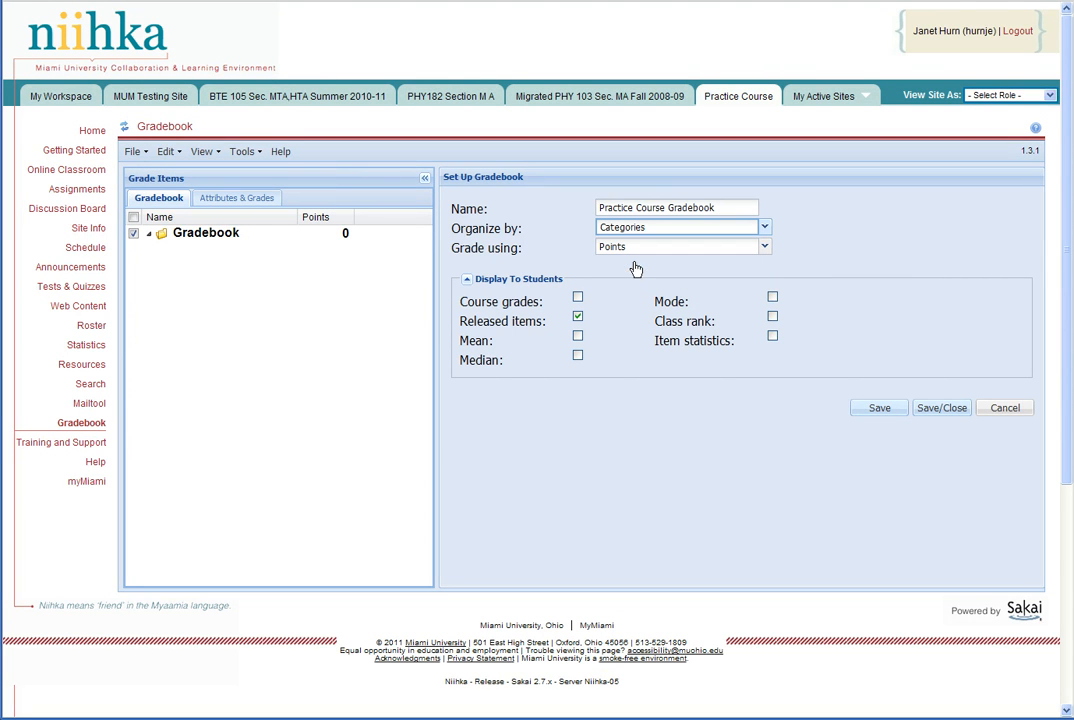
Set grading to Points, display course grades to students, and save and close the gradebook setup
{"action": "left_click", "coordinate": [765, 248]}
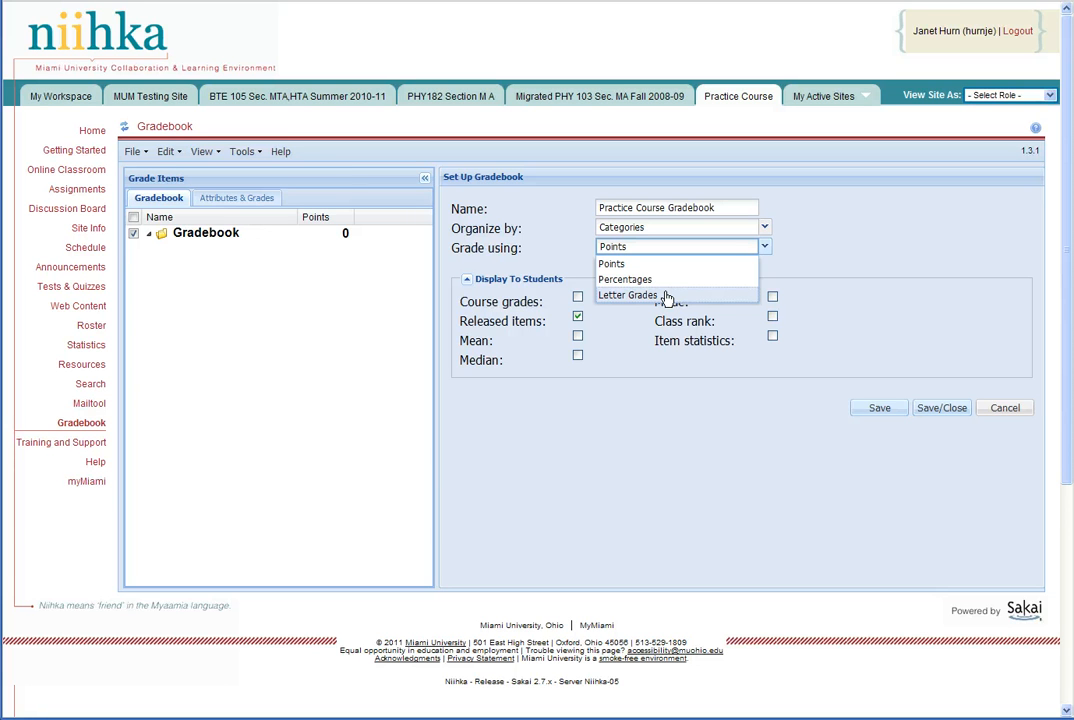
{"action": "left_click", "coordinate": [614, 266]}
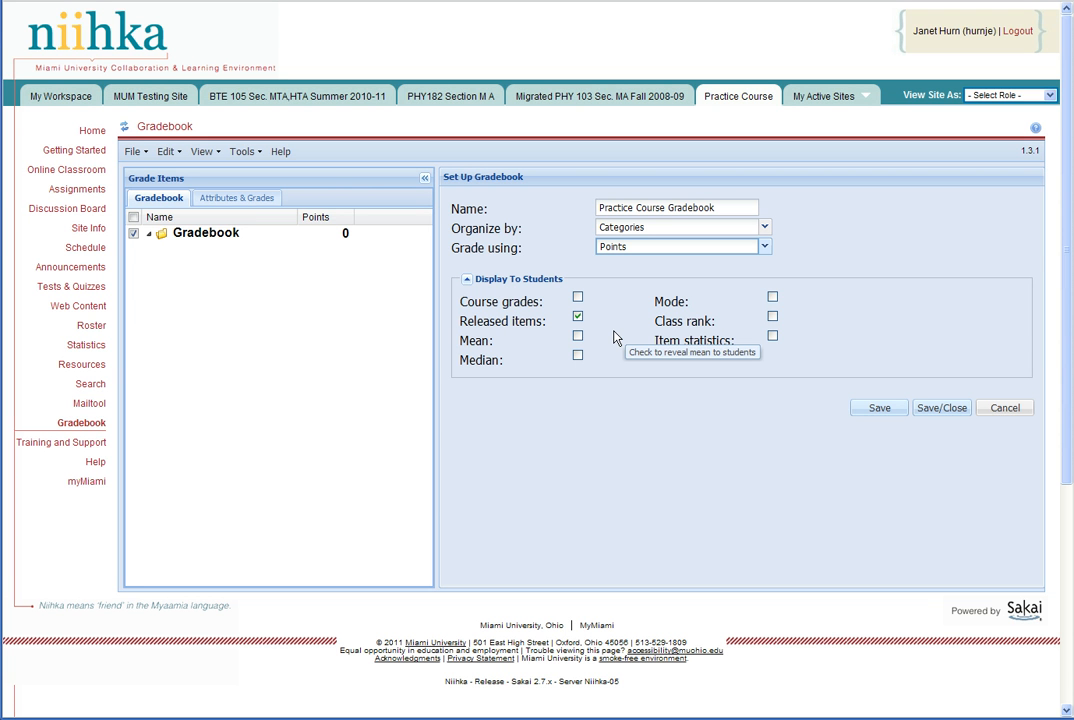
{"action": "left_click", "coordinate": [577, 298]}
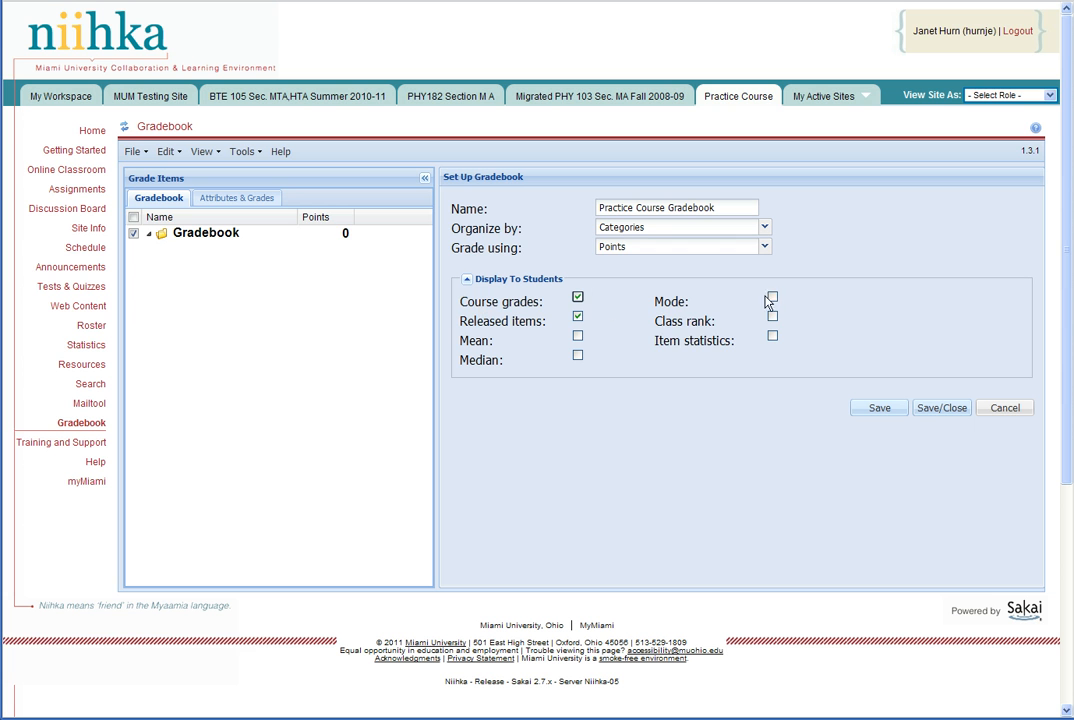
{"action": "mouse_move", "coordinate": [613, 328]}
{"action": "left_click", "coordinate": [937, 414]}
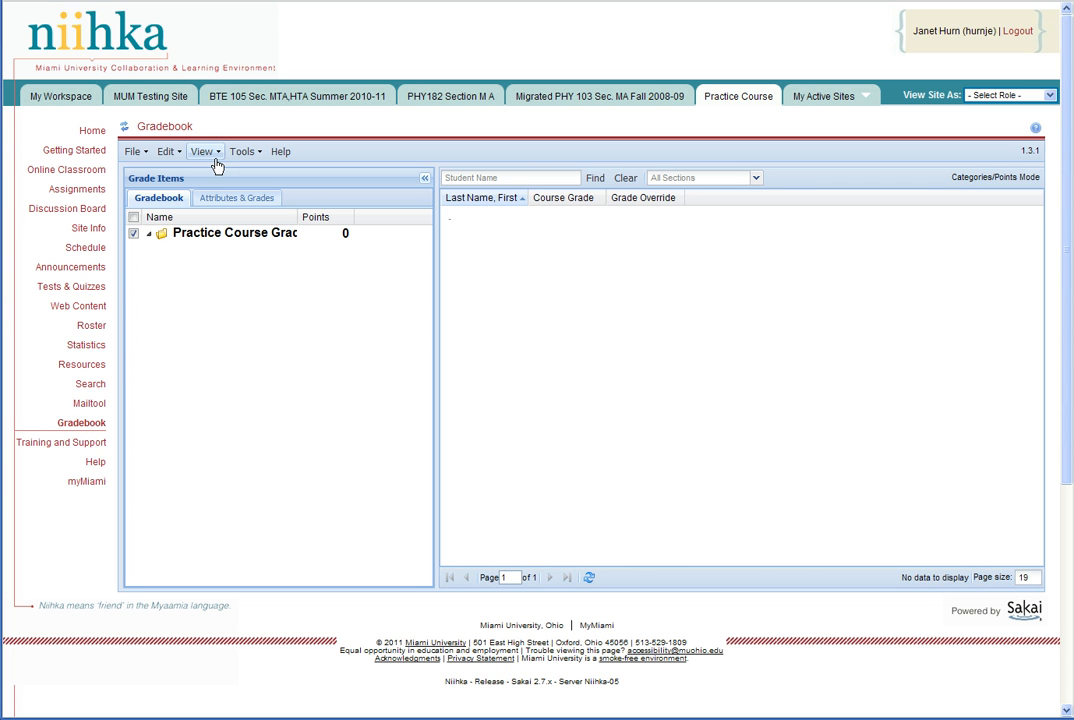
{"action": "right_click", "coordinate": [197, 241]}
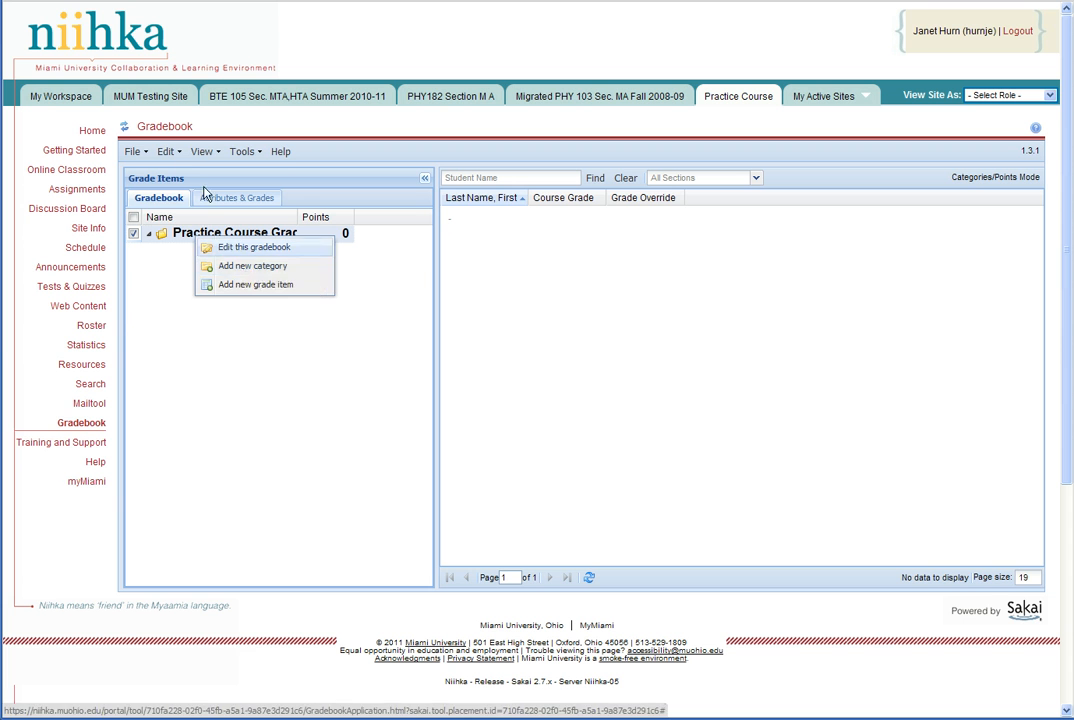
{"action": "left_click", "coordinate": [176, 157]}
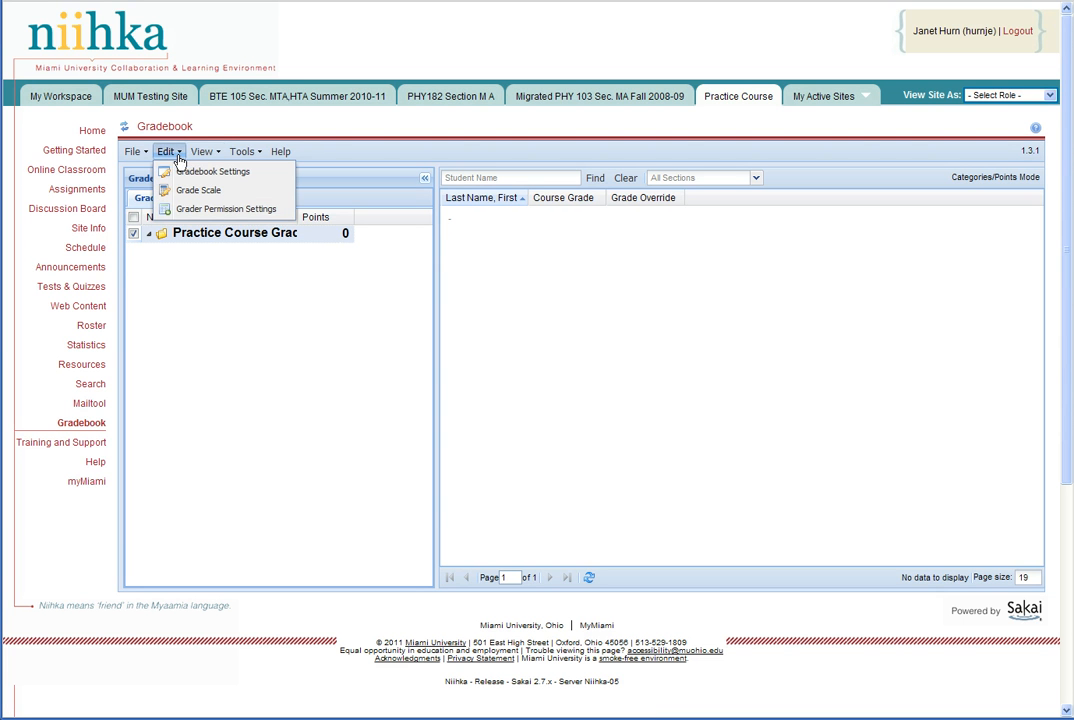
{"action": "left_click", "coordinate": [198, 158]}
{"action": "left_click", "coordinate": [240, 155]}
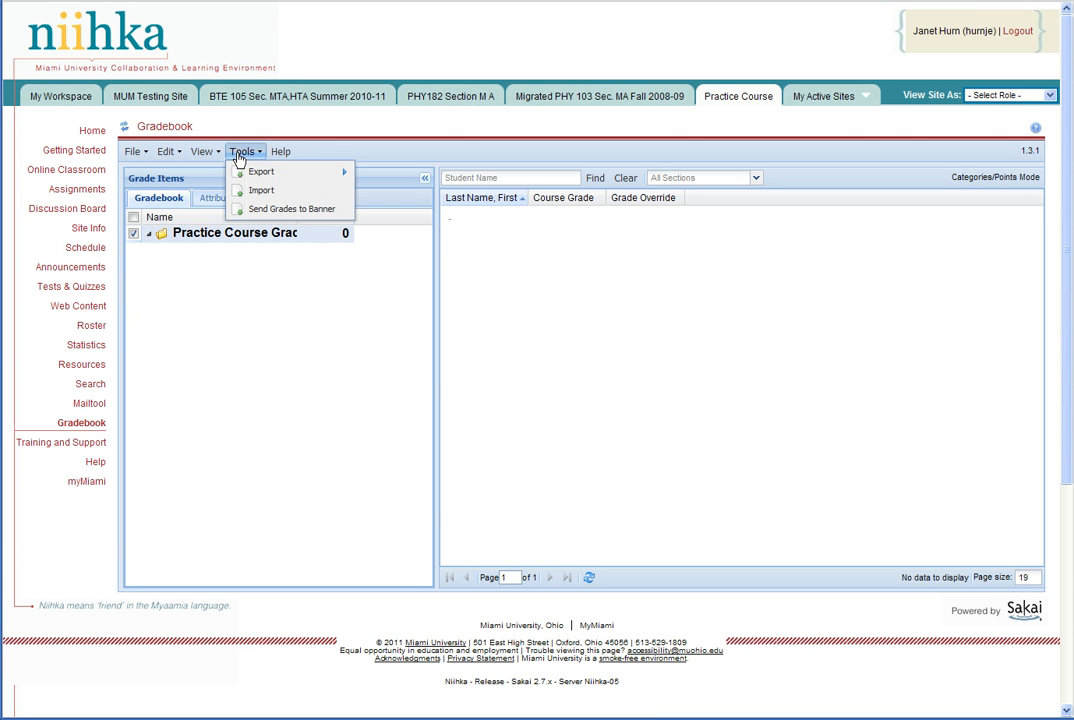
{"action": "left_click", "coordinate": [136, 154]}
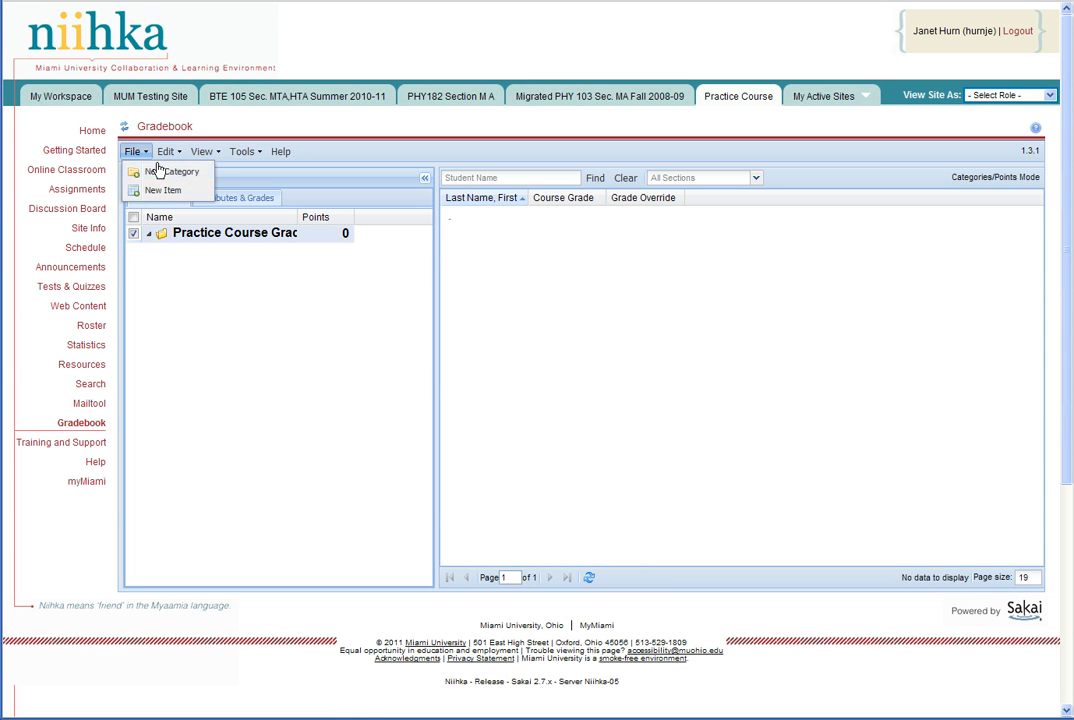
{"action": "left_click", "coordinate": [212, 290]}
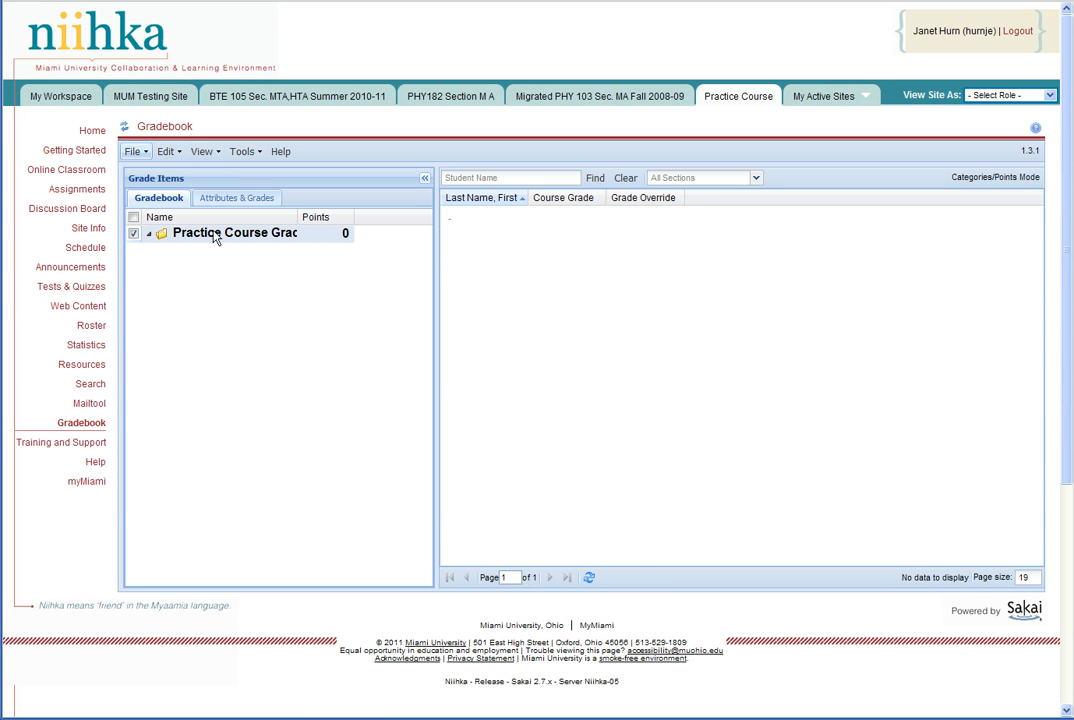
Add a category named "HW" to the gradebook that drops the 2 lowest scores
{"action": "right_click", "coordinate": [215, 232]}
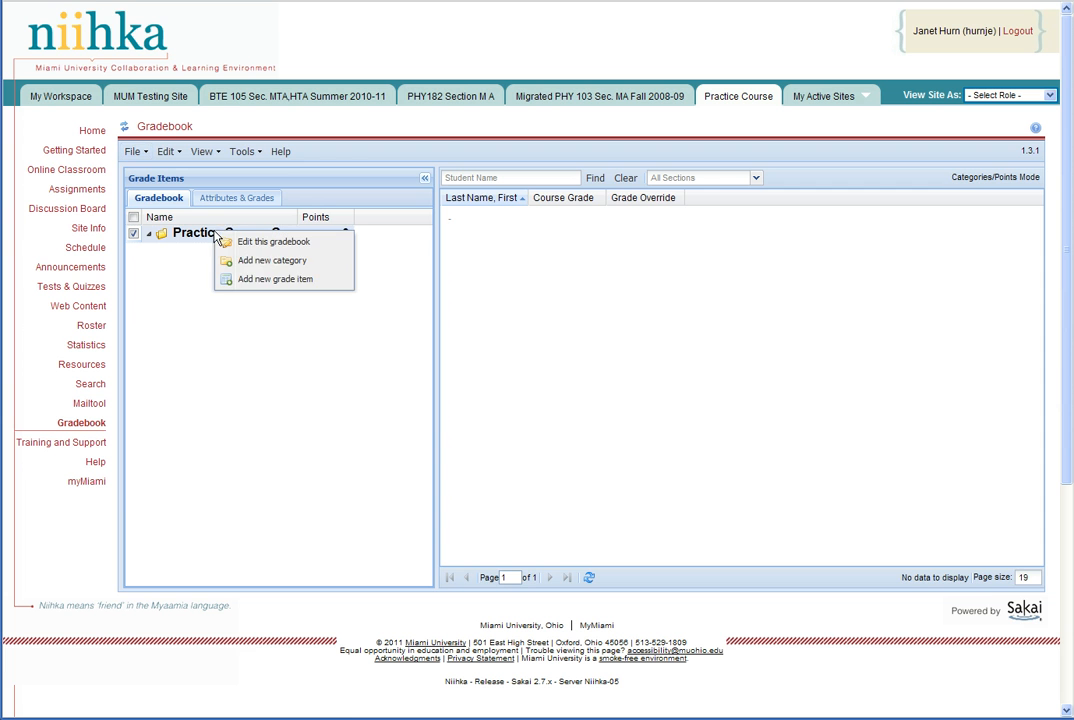
{"action": "left_click", "coordinate": [271, 262]}
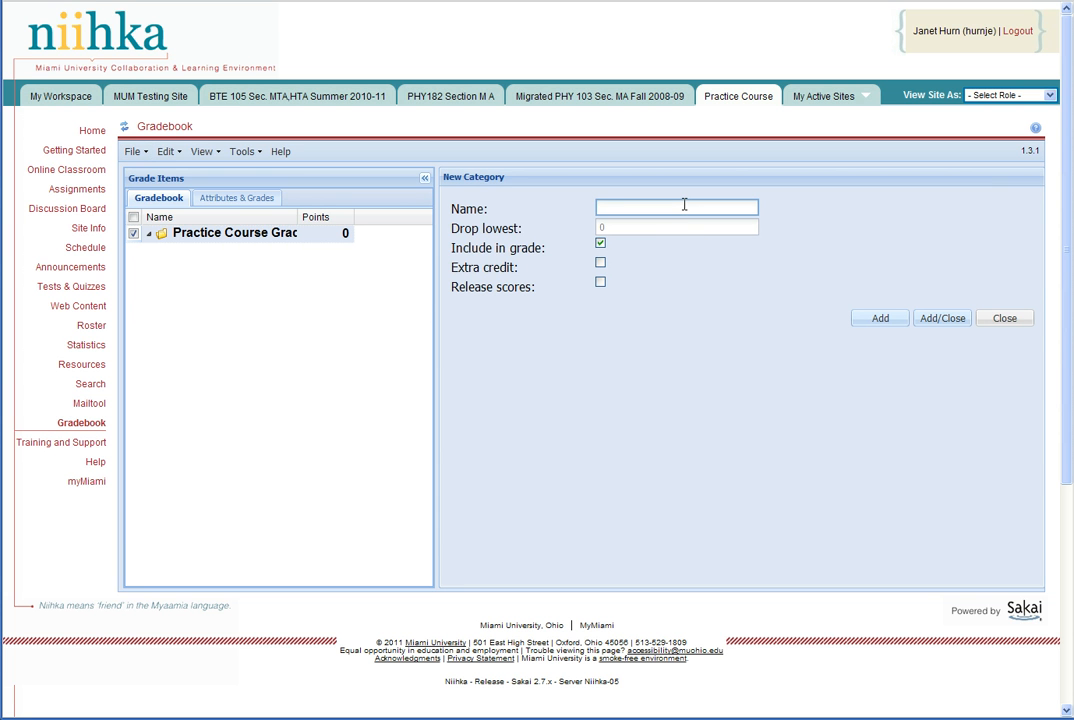
{"action": "type", "text": "HW"}
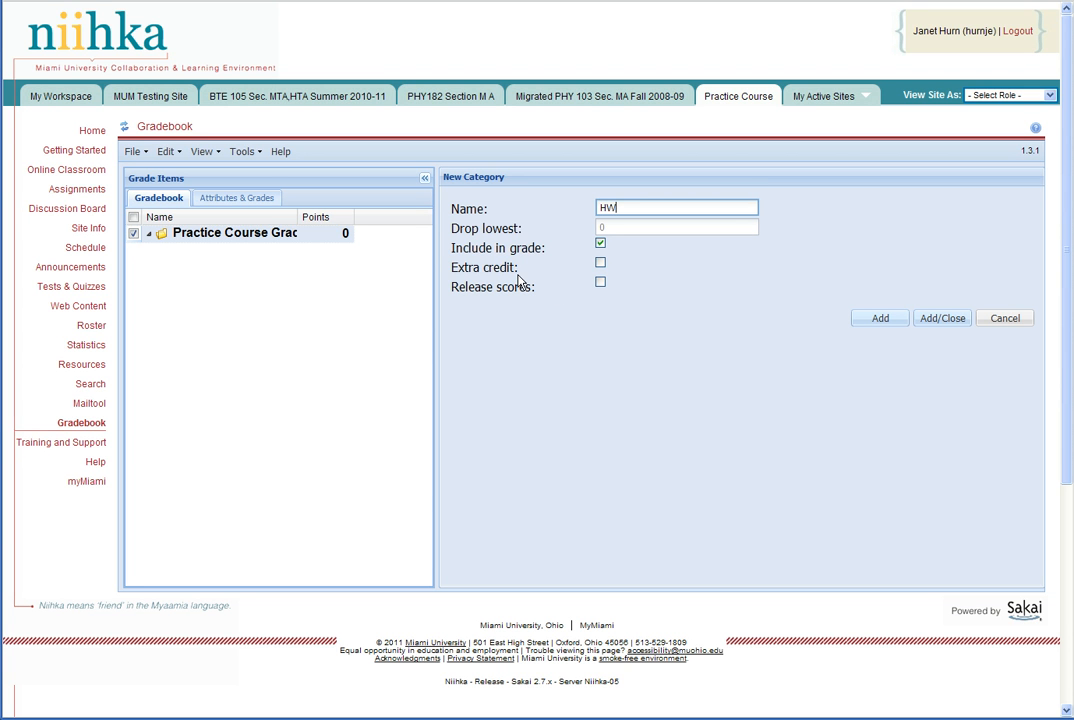
{"action": "left_click", "coordinate": [628, 230]}
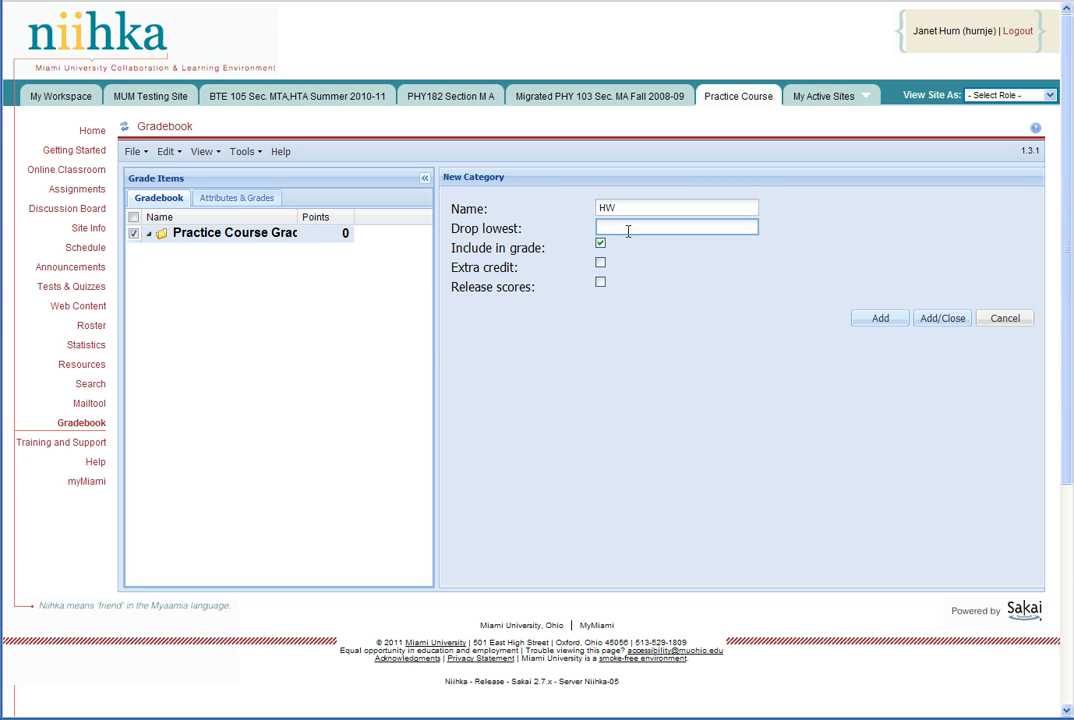
{"action": "type", "text": "2"}
{"action": "left_click", "coordinate": [880, 319]}
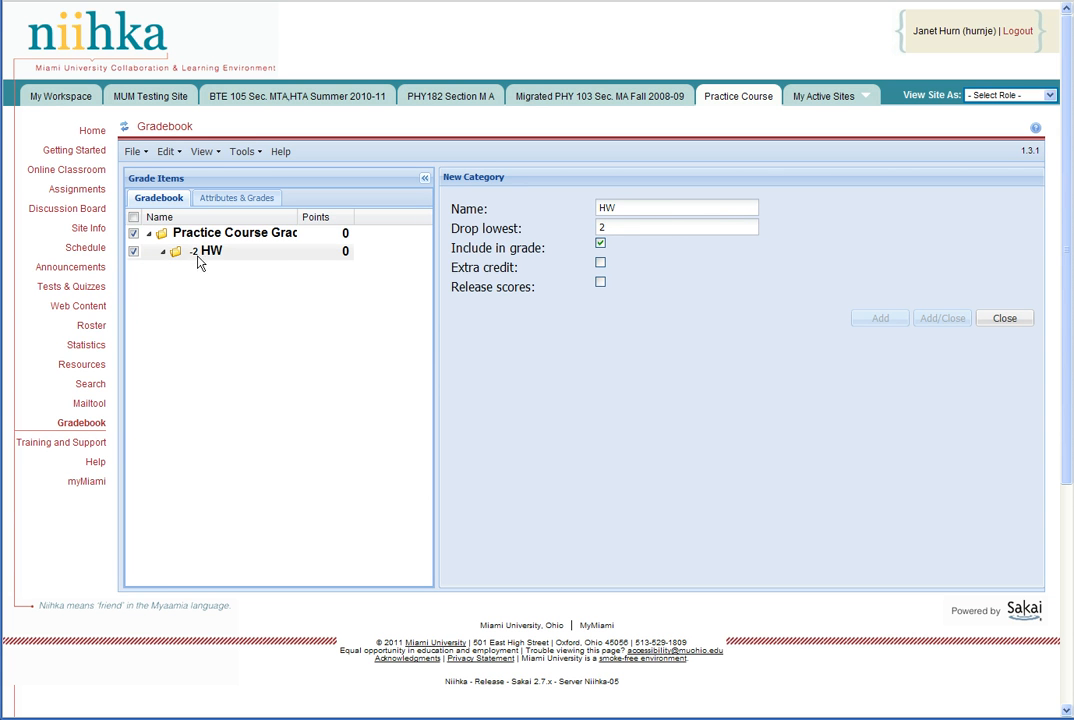
Add a category named "Test" with drop lowest set to 0
{"action": "left_click", "coordinate": [650, 208]}
{"action": "key", "text": "BackSpace"}
{"action": "key", "text": "BackSpace"}
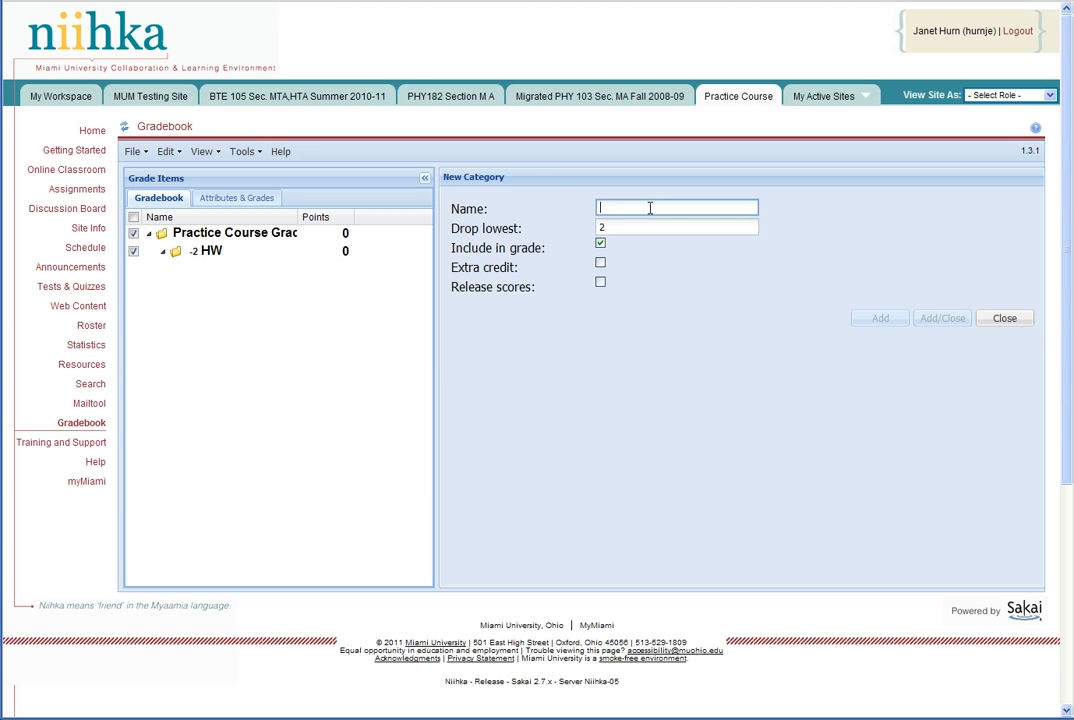
{"action": "type", "text": "Test"}
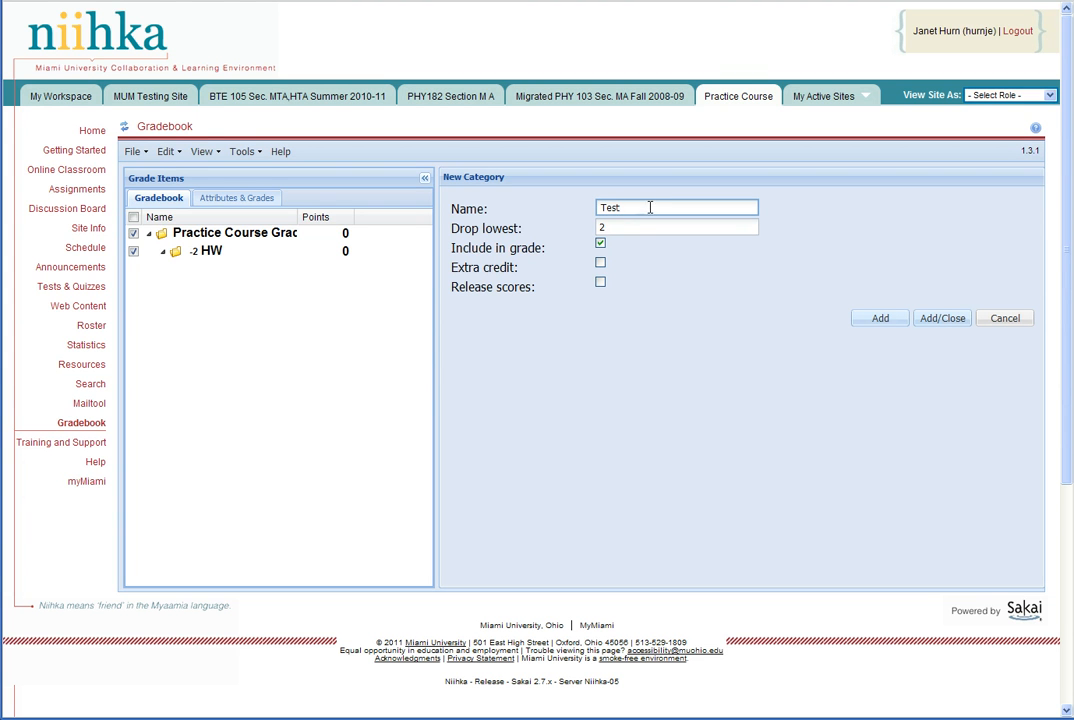
{"action": "key", "text": "Tab"}
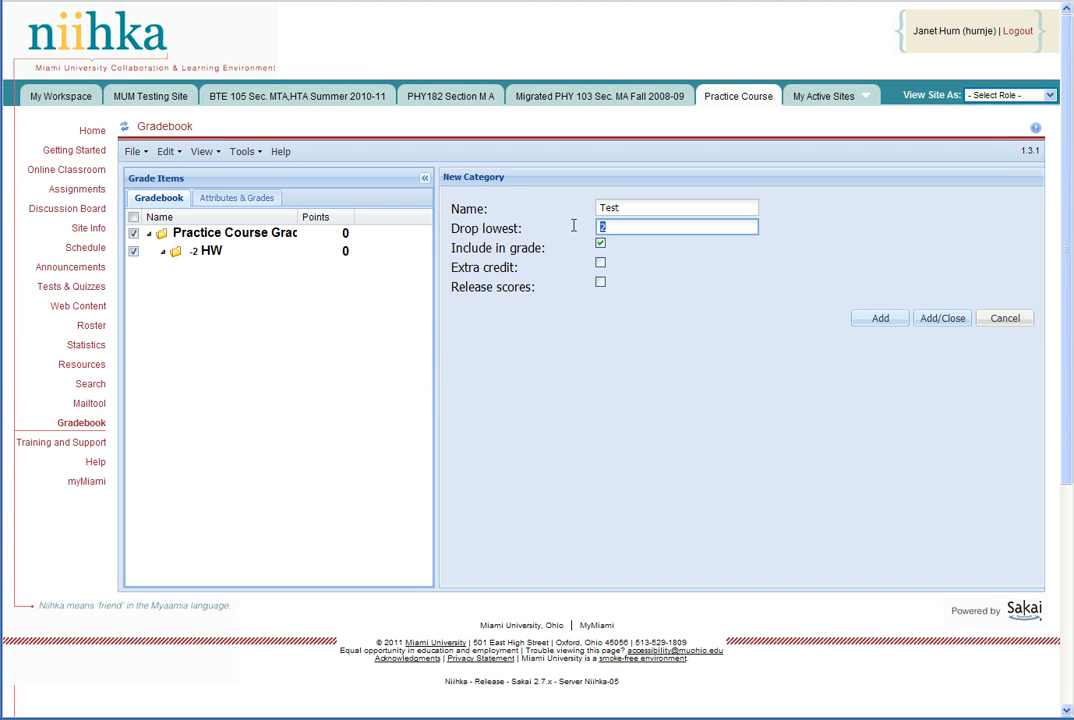
{"action": "type", "text": "0"}
{"action": "left_click", "coordinate": [881, 322]}
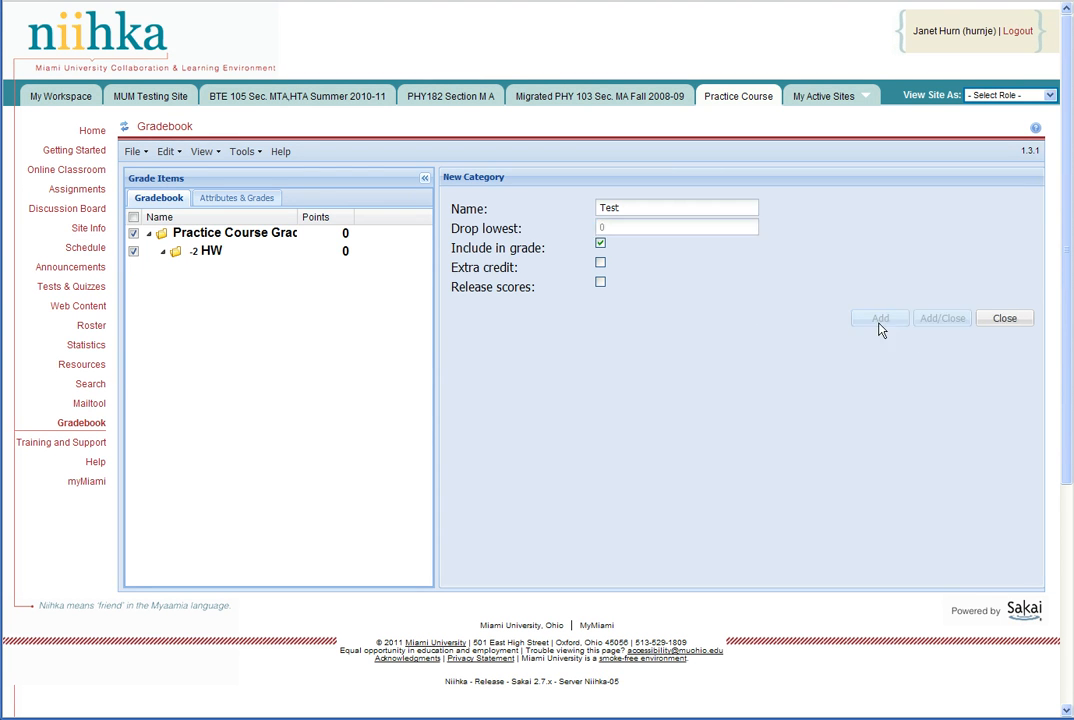
Add a category named "Quiz" that drops the 1 lowest score, and close the new category form
{"action": "left_click", "coordinate": [641, 208]}
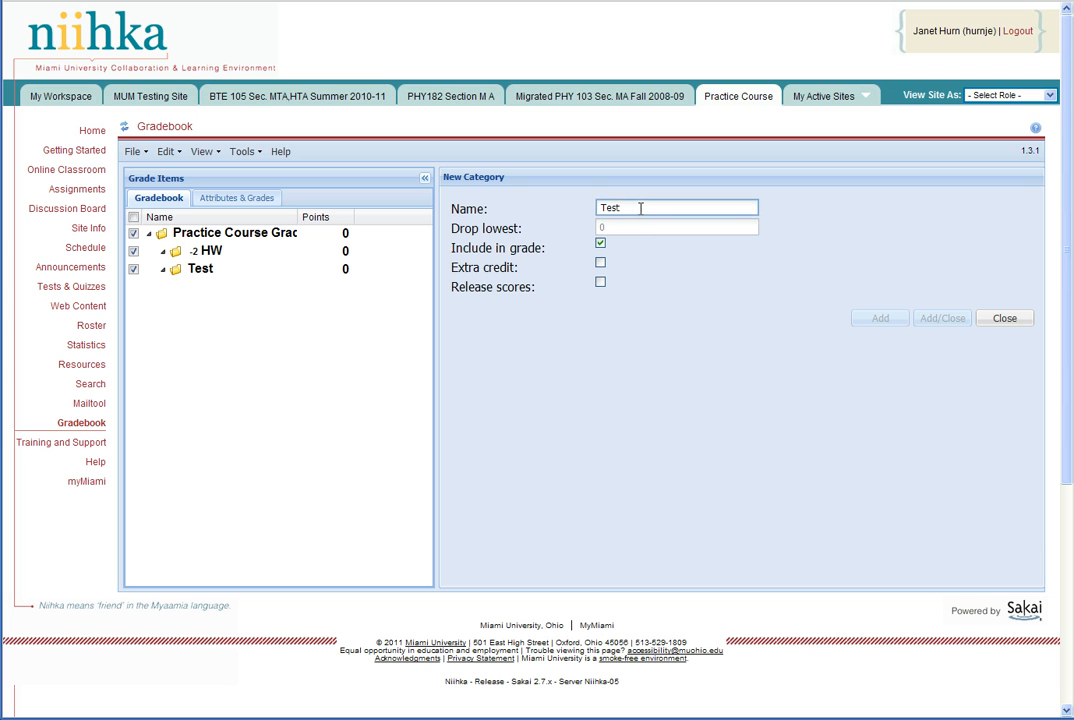
{"action": "key", "text": "BackSpace"}
{"action": "key", "text": "BackSpace"}
{"action": "key", "text": "BackSpace"}
{"action": "key", "text": "BackSpace"}
{"action": "type", "text": "Quiz"}
{"action": "left_click", "coordinate": [624, 228]}
{"action": "type", "text": "1"}
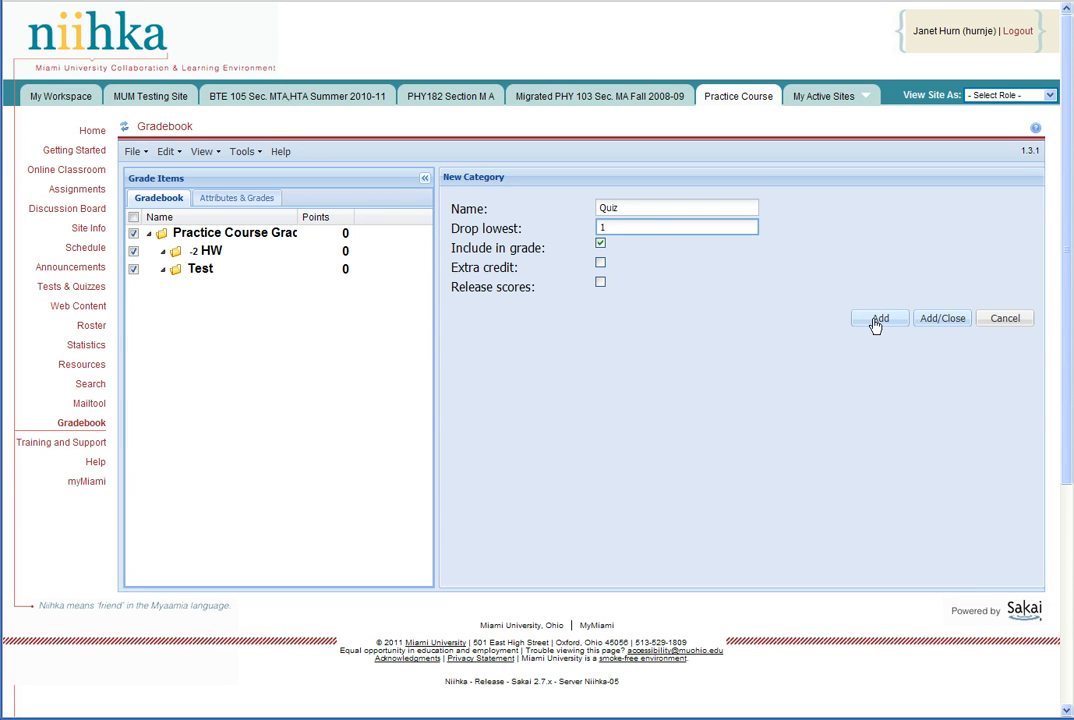
{"action": "left_click", "coordinate": [943, 320]}
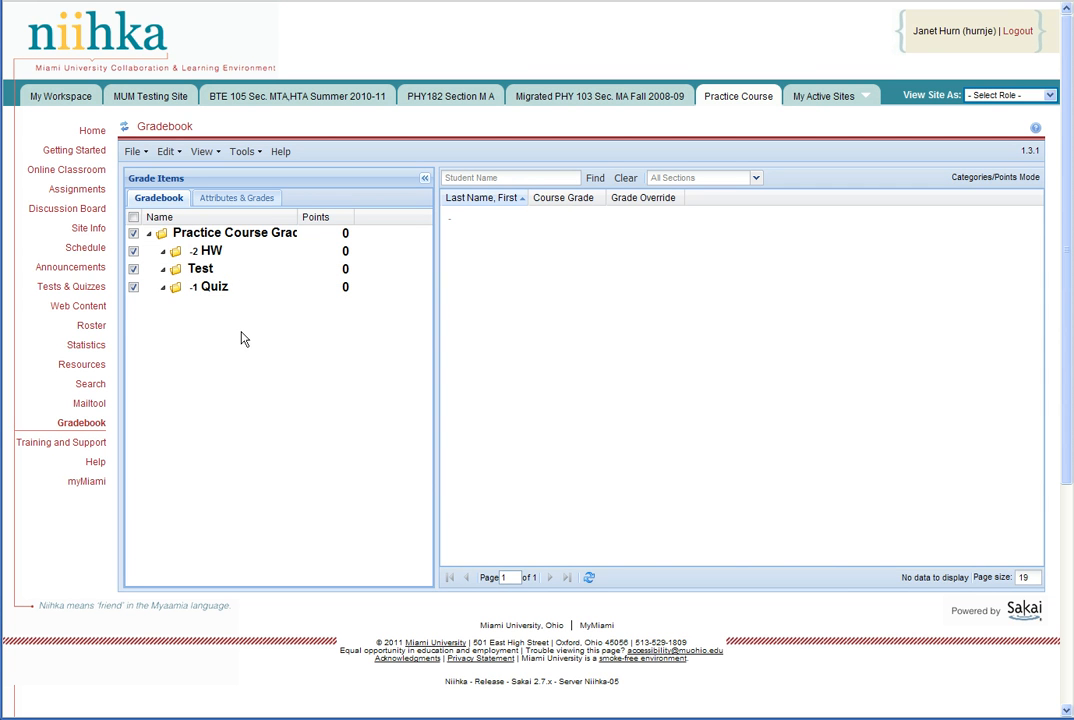
Fill in a new grade item "Homework 1" worth 10 points in the HW category, leaving Give ungraded no credit off
{"action": "right_click", "coordinate": [212, 254]}
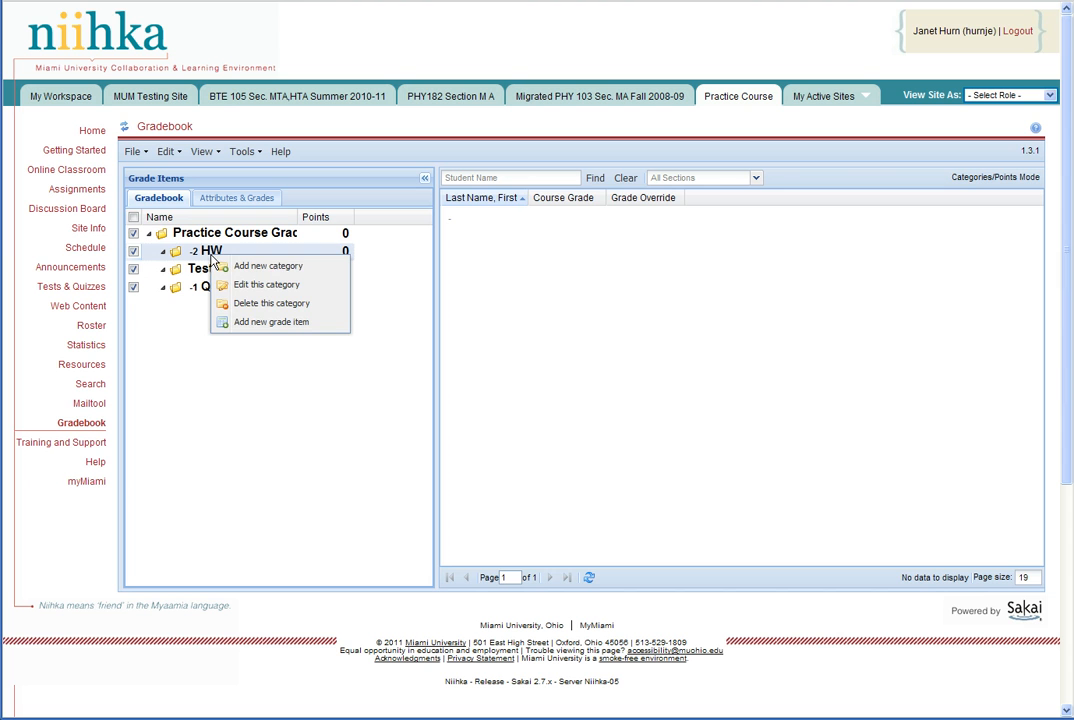
{"action": "left_click", "coordinate": [270, 322]}
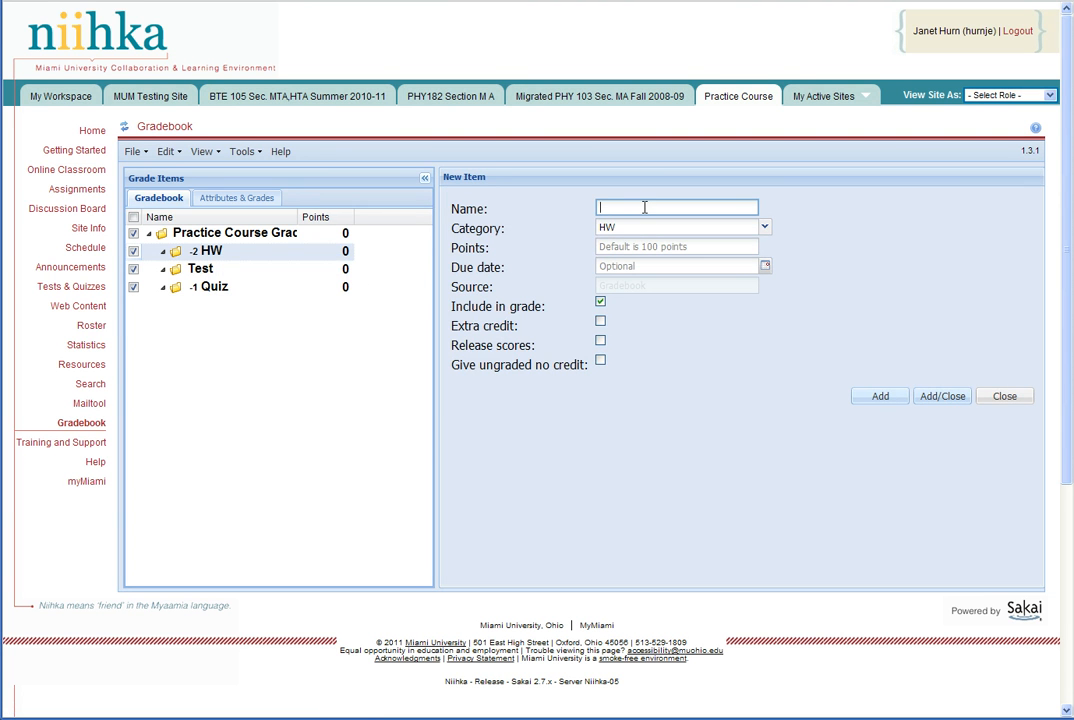
{"action": "type", "text": "Homework 1"}
{"action": "left_click", "coordinate": [646, 245]}
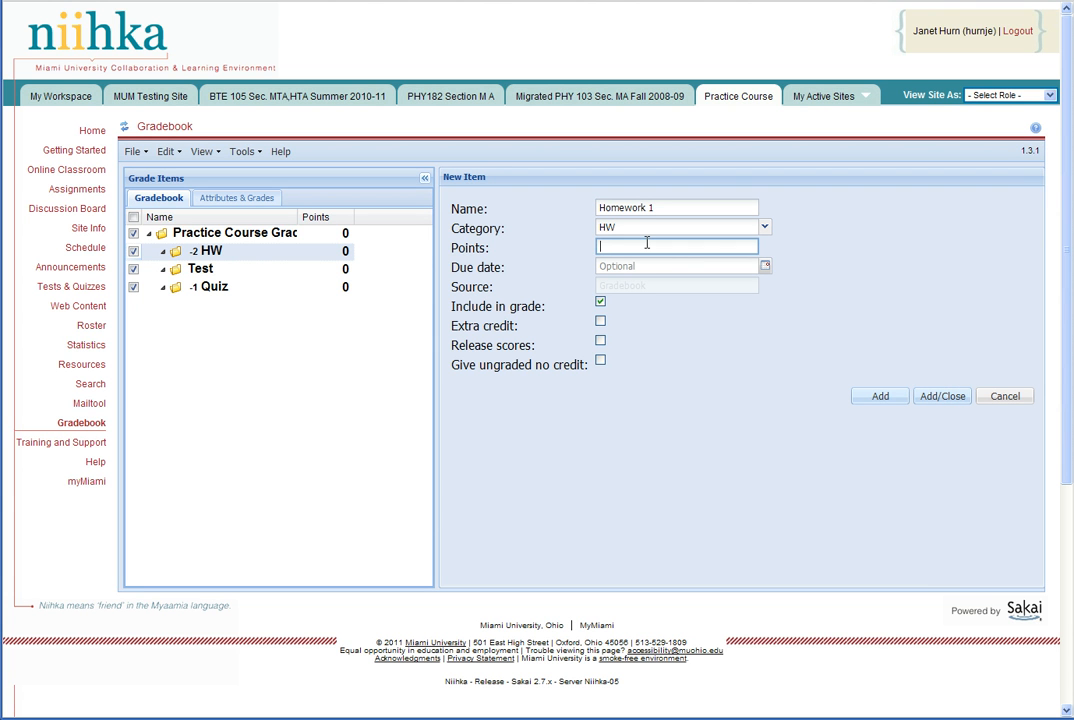
{"action": "type", "text": "10"}
{"action": "left_click", "coordinate": [600, 360]}
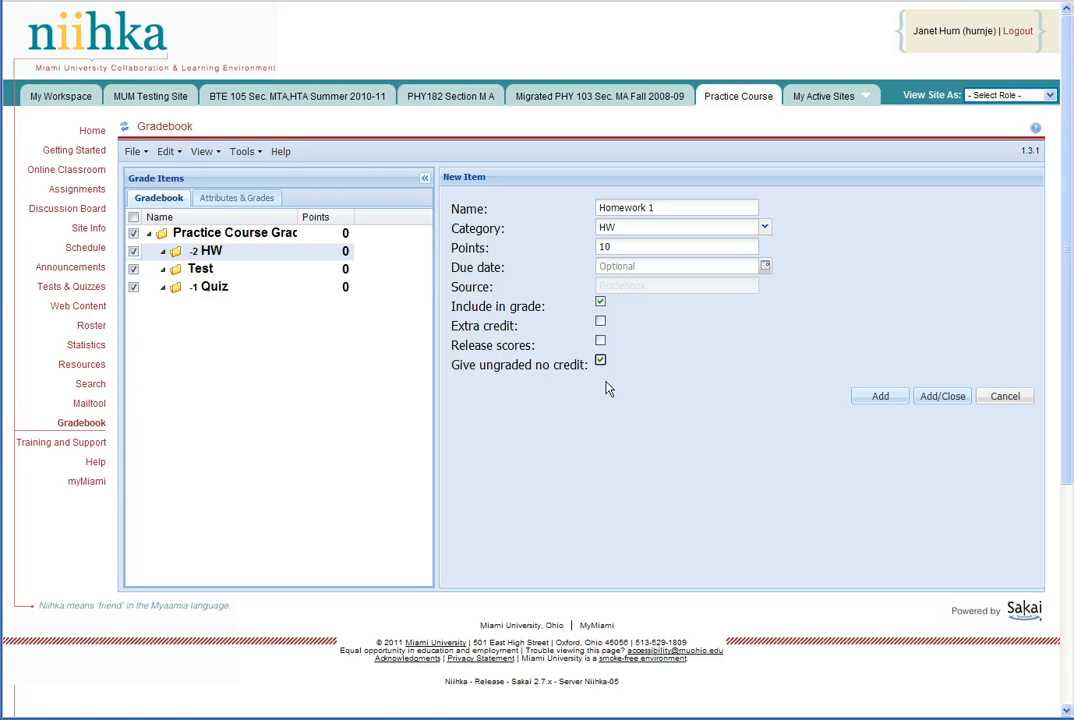
{"action": "left_click", "coordinate": [600, 360]}
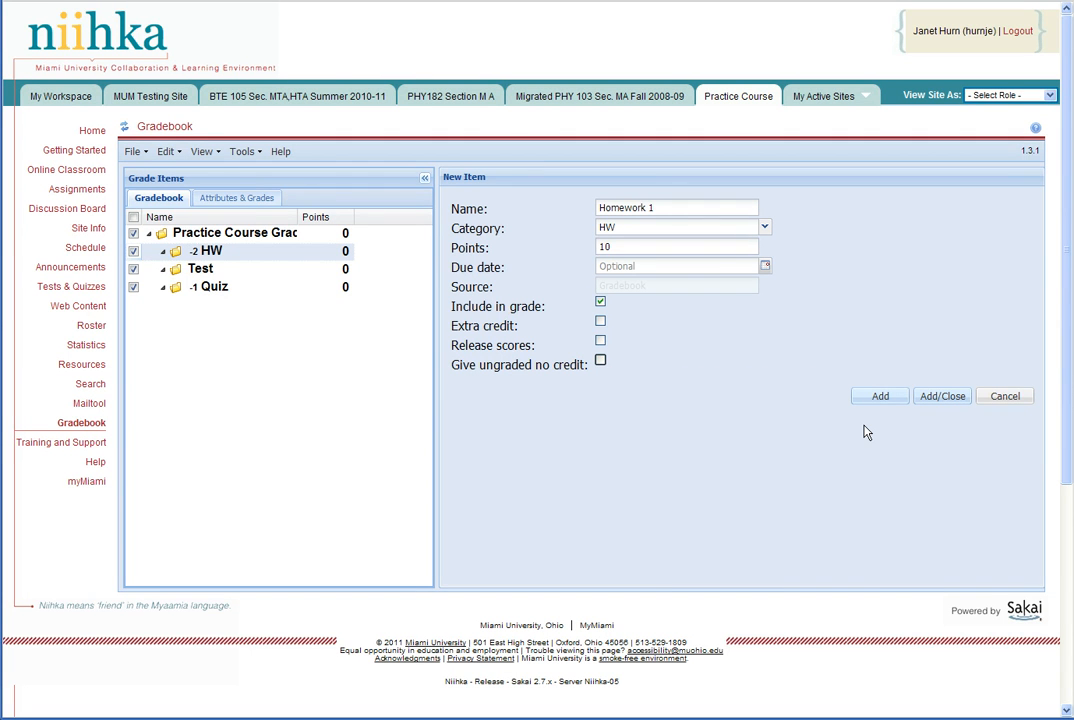